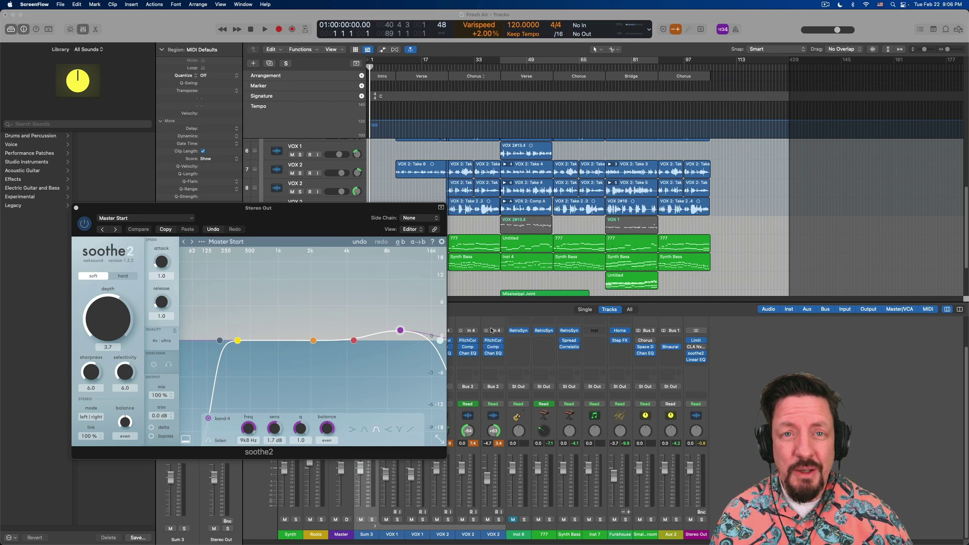
# Step: Move the Stereo Out soothe2 window lower and slightly left to reveal the VOX 2 rows
pyautogui.click(492, 331)
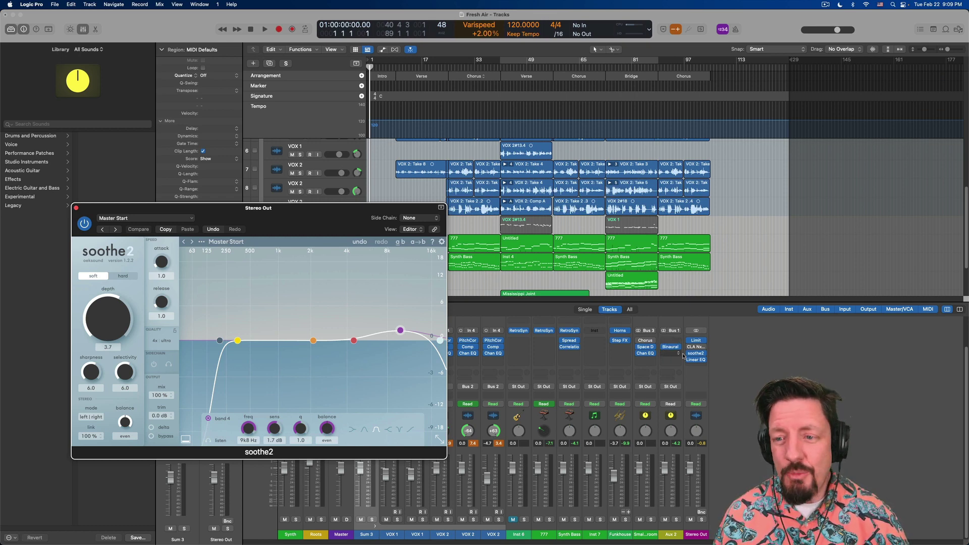
pyautogui.moveTo(698, 355)
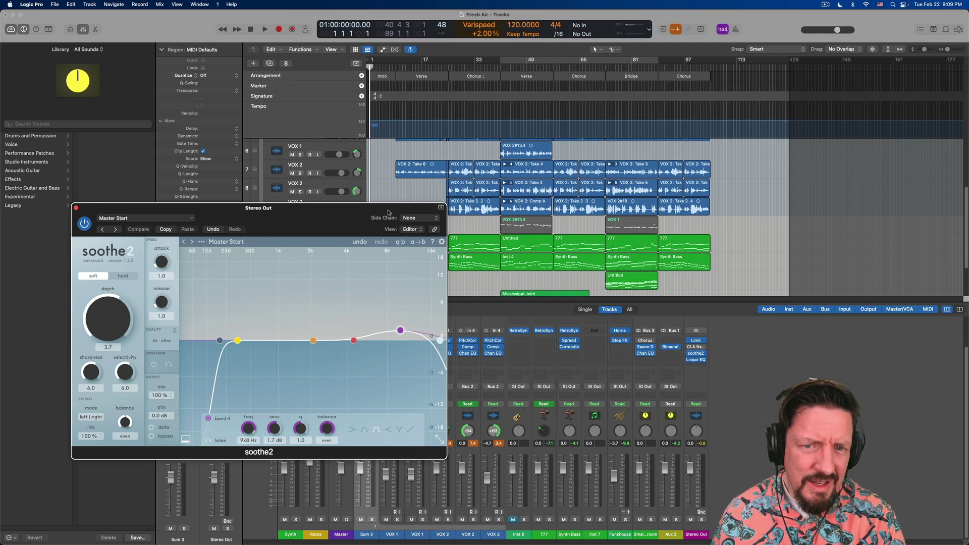
pyautogui.moveTo(392, 208); pyautogui.dragTo(396, 168)
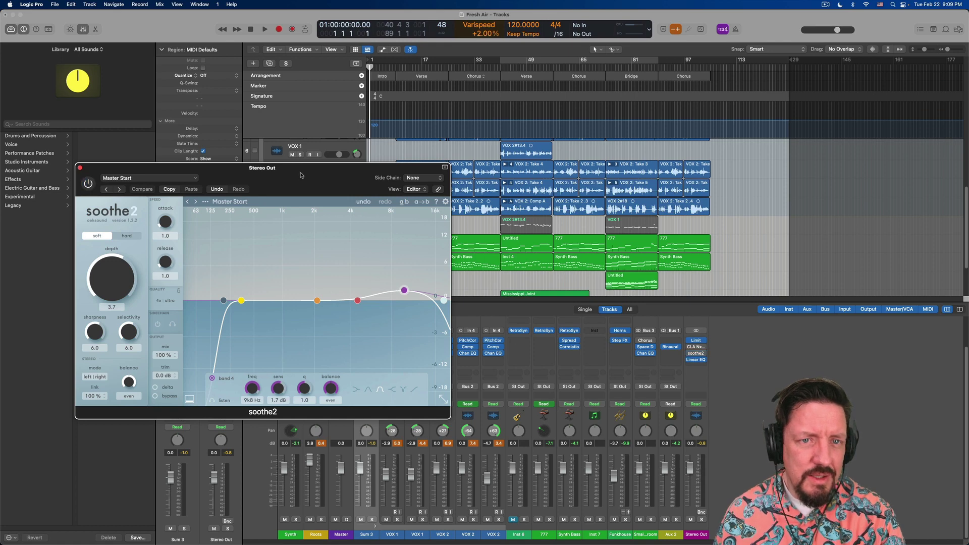
pyautogui.moveTo(300, 175); pyautogui.dragTo(300, 216)
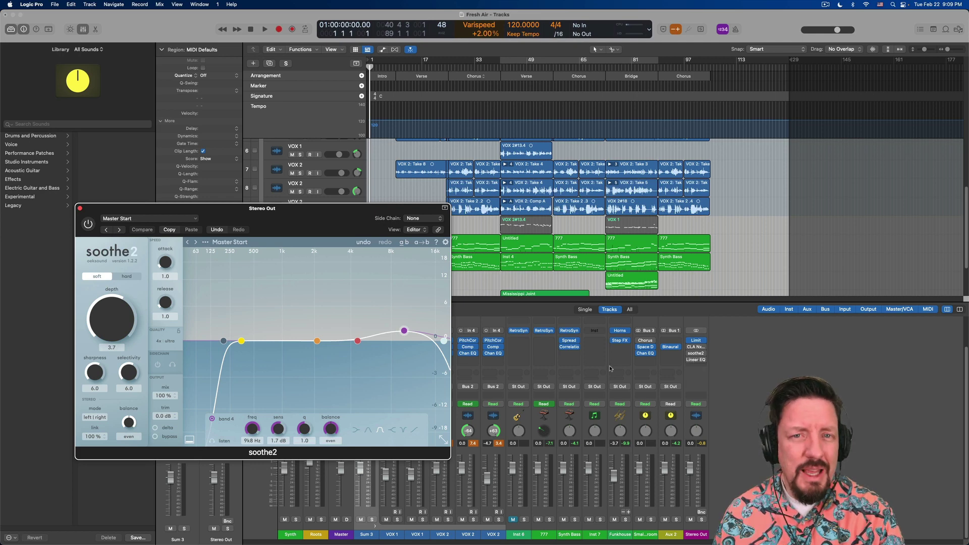
pyautogui.moveTo(338, 223); pyautogui.dragTo(328, 236)
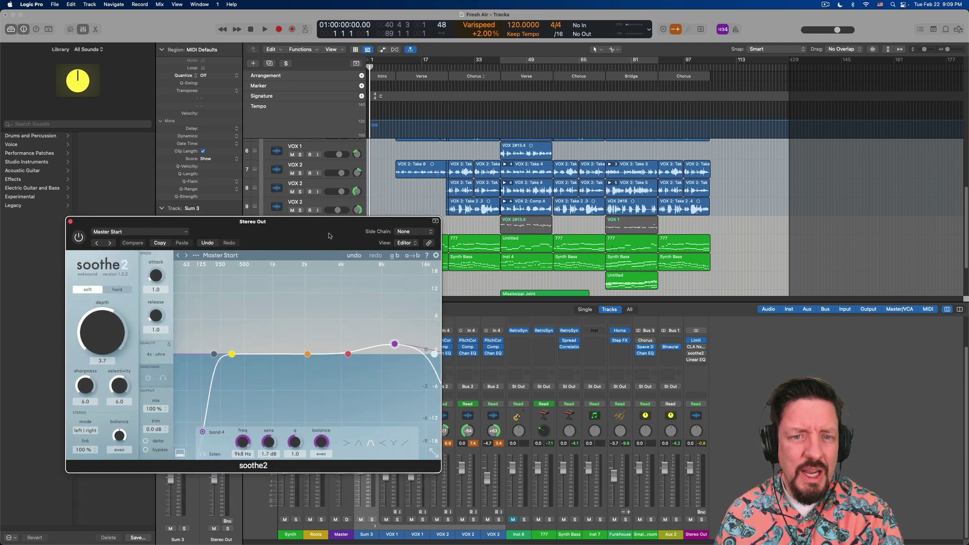
# Step: Play the song's opening, stop near bar 14, and power on Stereo Out soothe2
pyautogui.press('space')
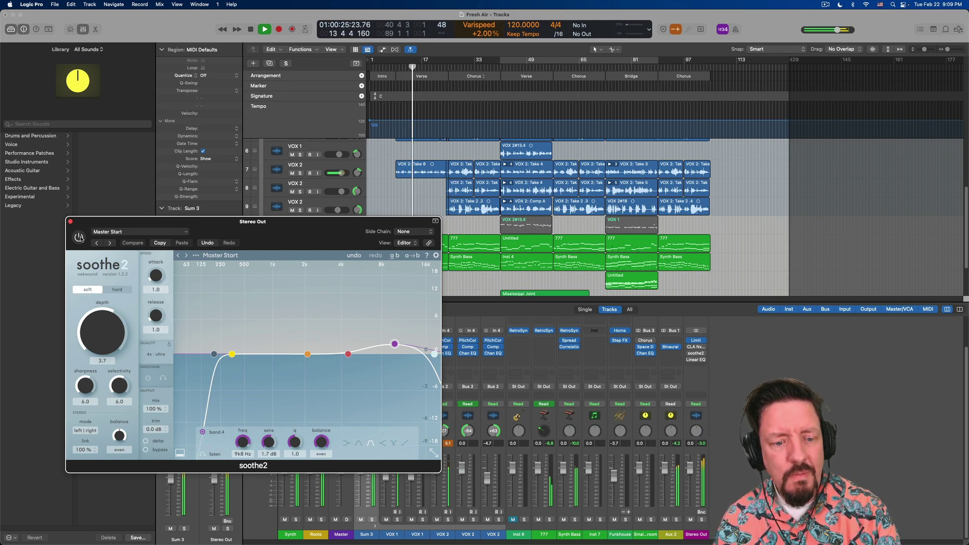
pyautogui.press('space')
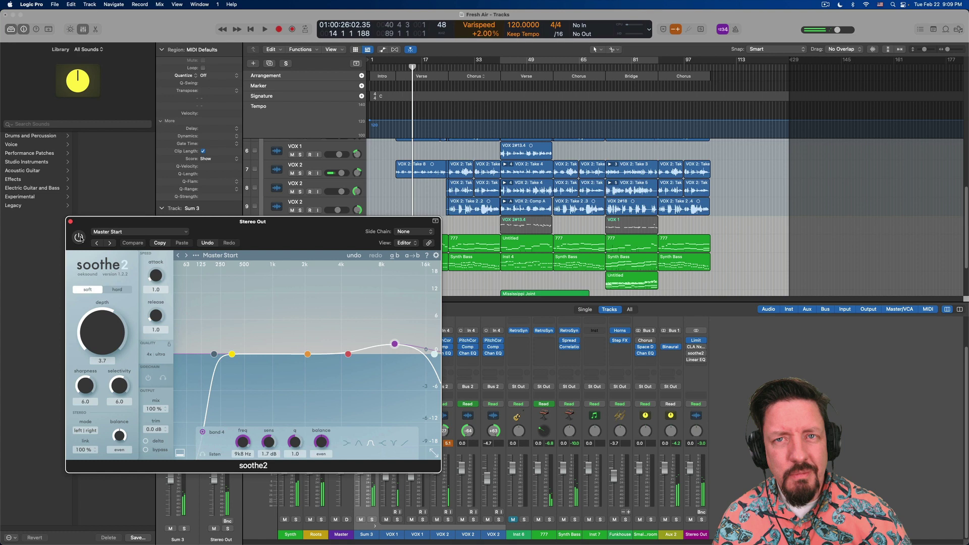
pyautogui.click(79, 237)
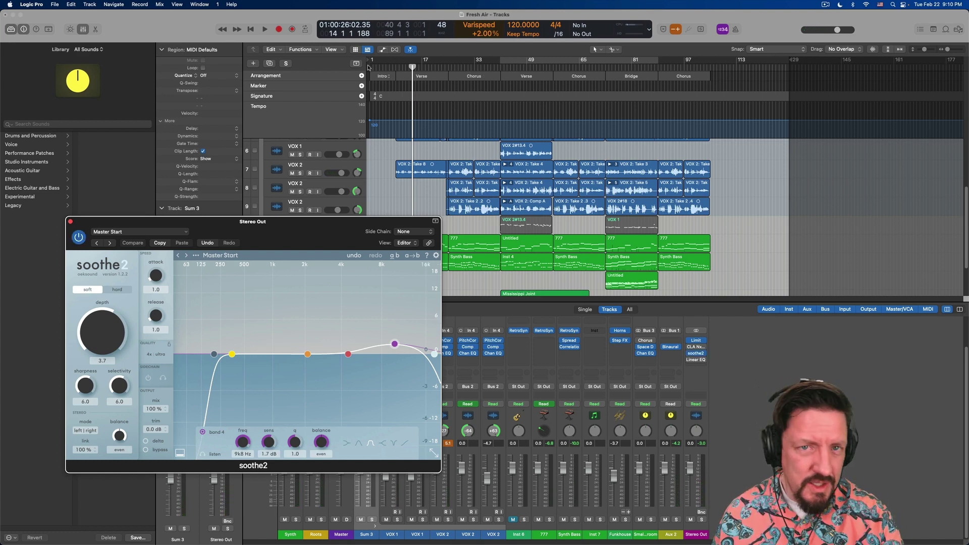
# Step: Play from bar 10 while raising Stereo Out soothe2 depth from 3.7 to 4.5, then show the Linear Phase EQ
pyautogui.click(399, 61)
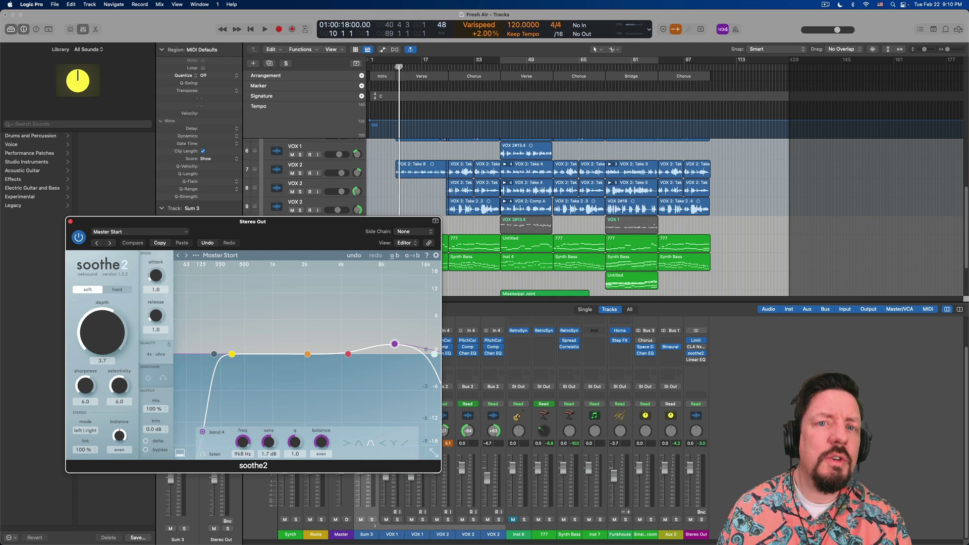
pyautogui.press('space')
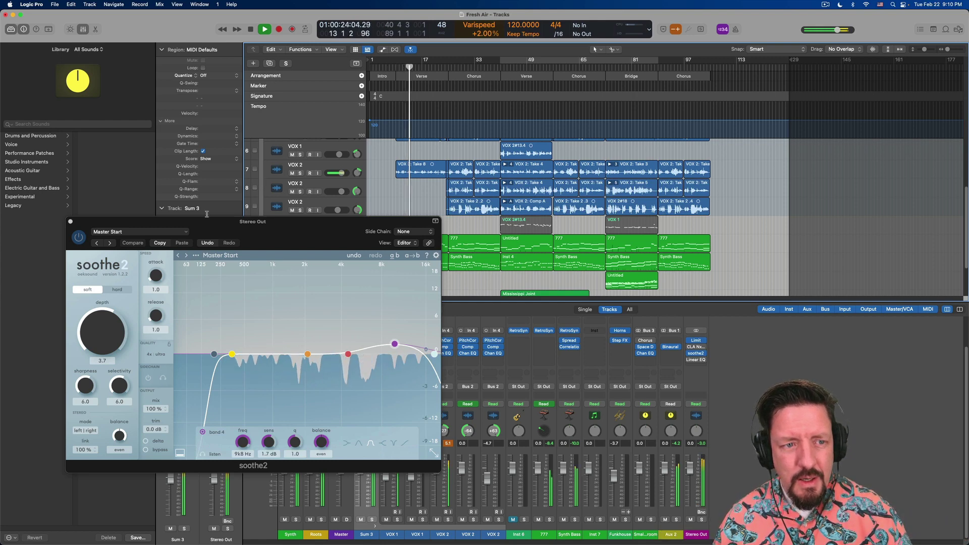
pyautogui.moveTo(109, 339); pyautogui.dragTo(107, 337)
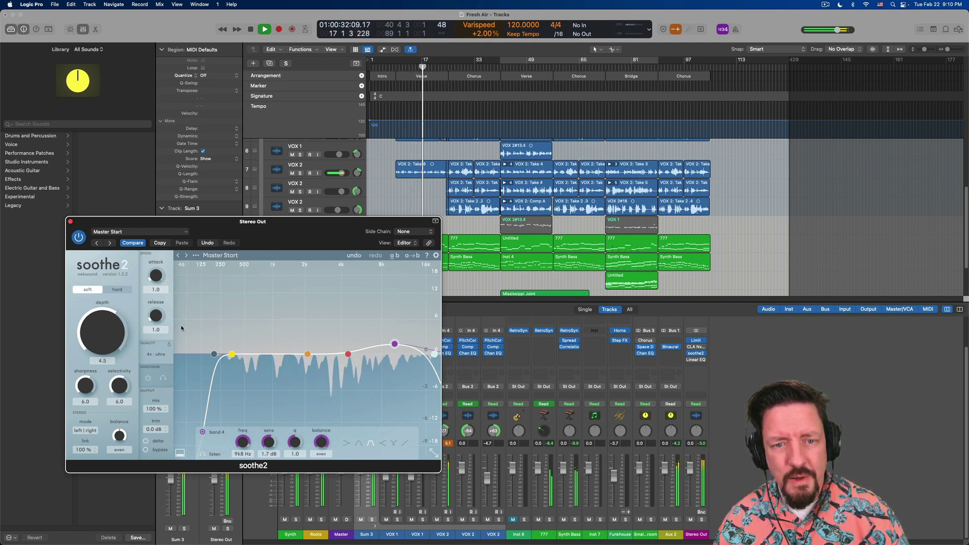
pyautogui.press('space')
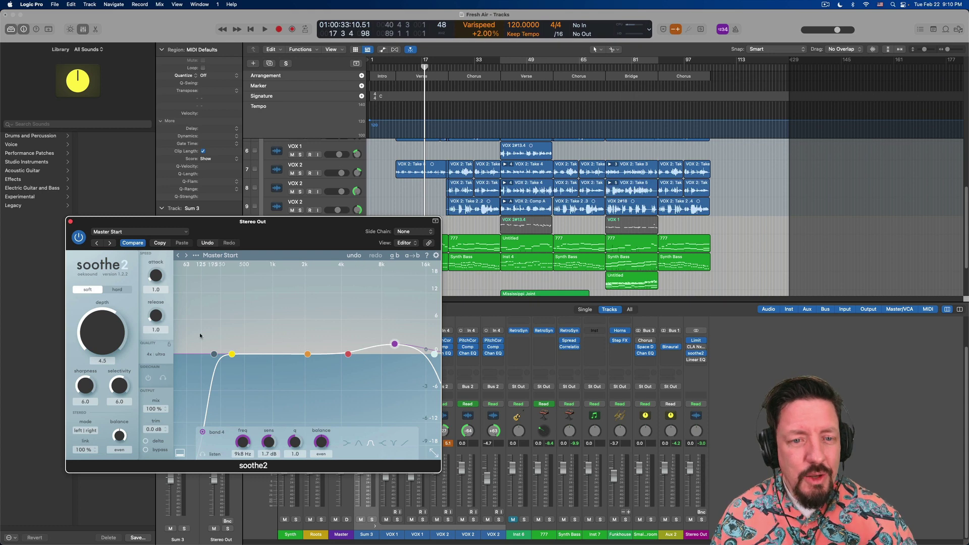
pyautogui.click(696, 360)
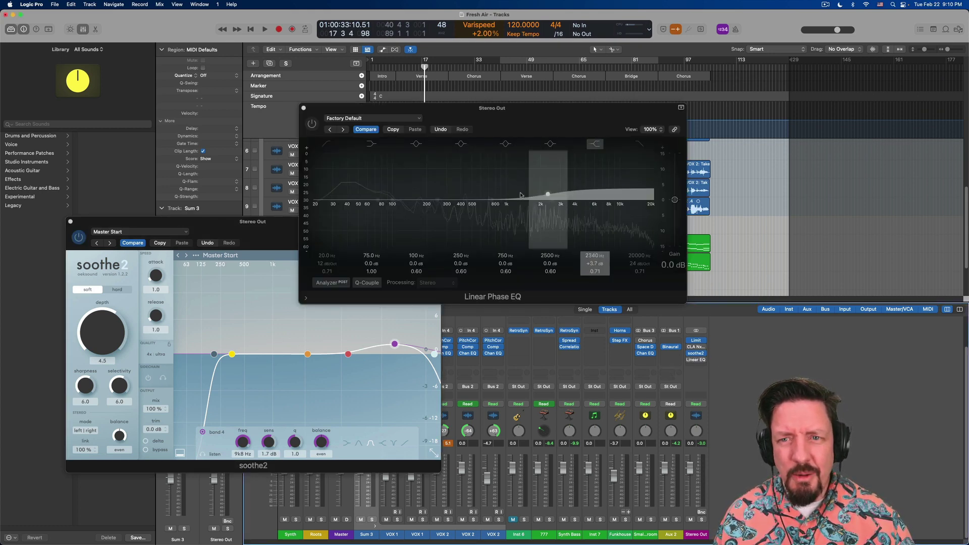
# Step: Power on the Stereo Out Linear Phase EQ at Factory Default, then close its window
pyautogui.click(313, 123)
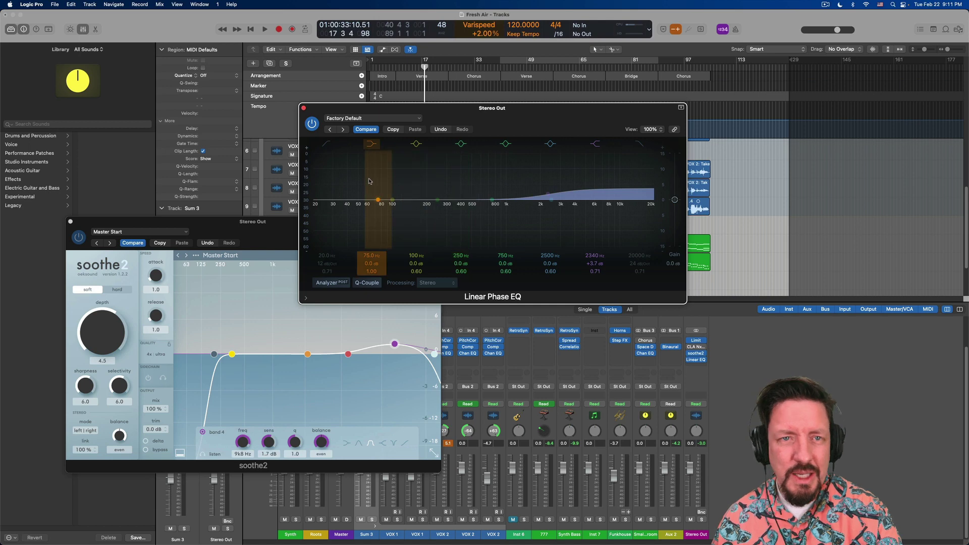
pyautogui.click(303, 110)
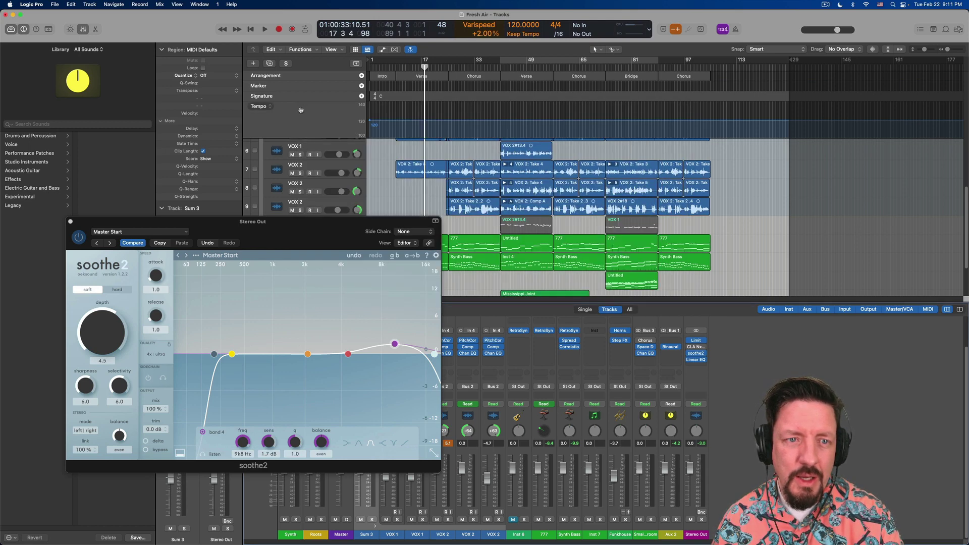
# Step: Play the mix through soothe2 and the Linear Phase EQ, stopping near bar 23
pyautogui.press('space')
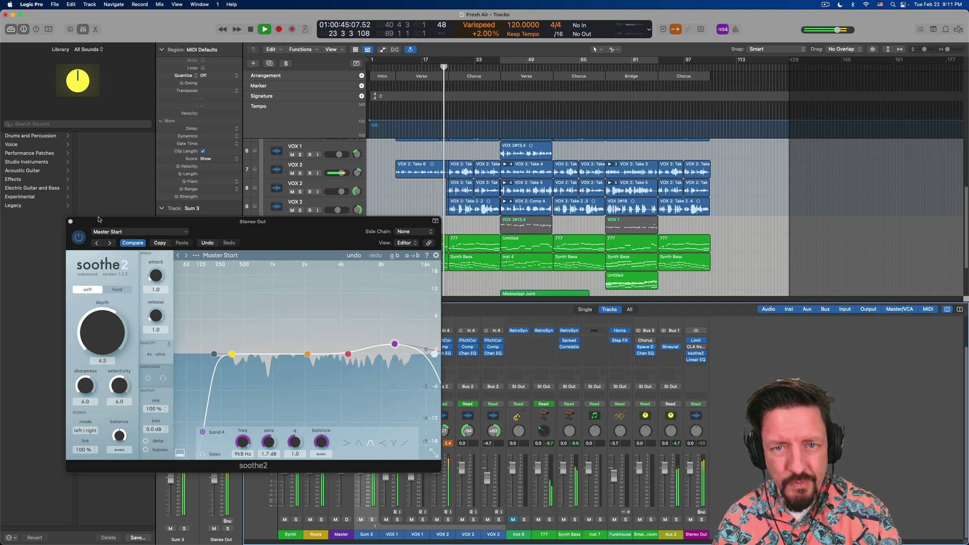
pyautogui.press('space')
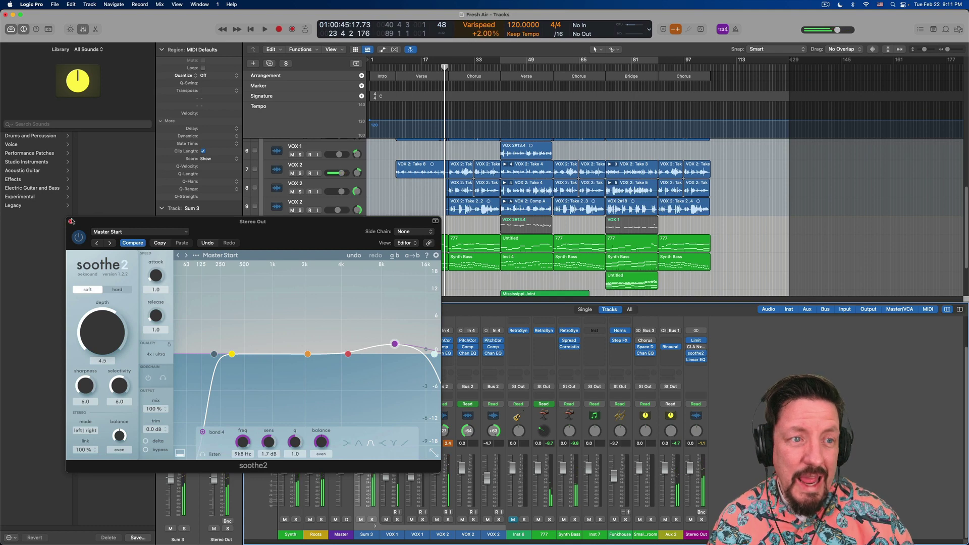
pyautogui.click(71, 223)
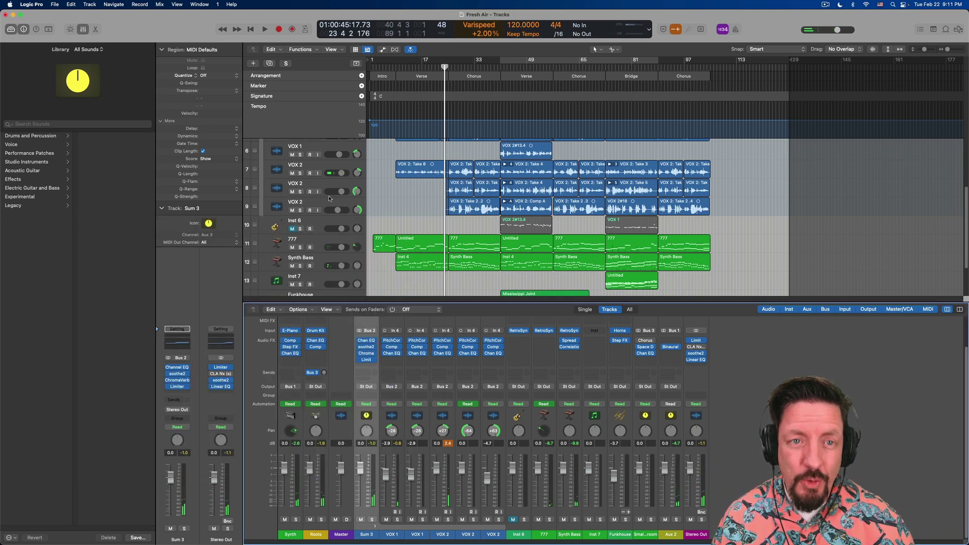
pyautogui.scroll(5, 330, 199)
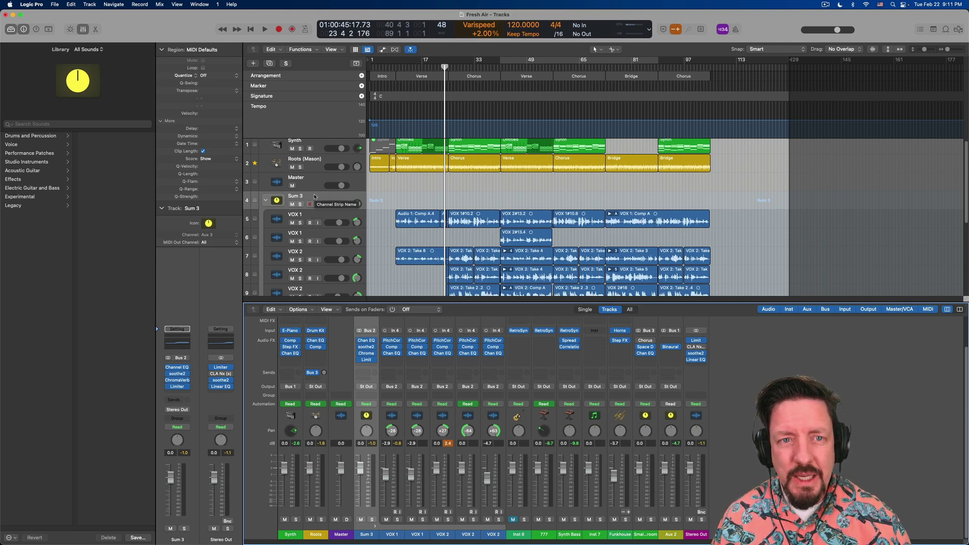
pyautogui.scroll(-2, 314, 197)
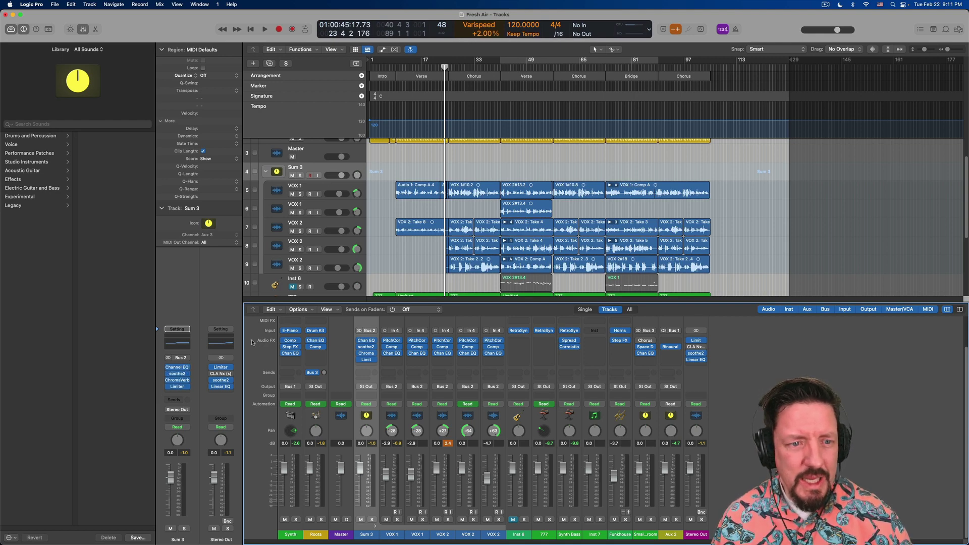
# Step: Open soothe2 on Sum 3, then bypass and re-enable it during playback before closing its window
pyautogui.click(178, 374)
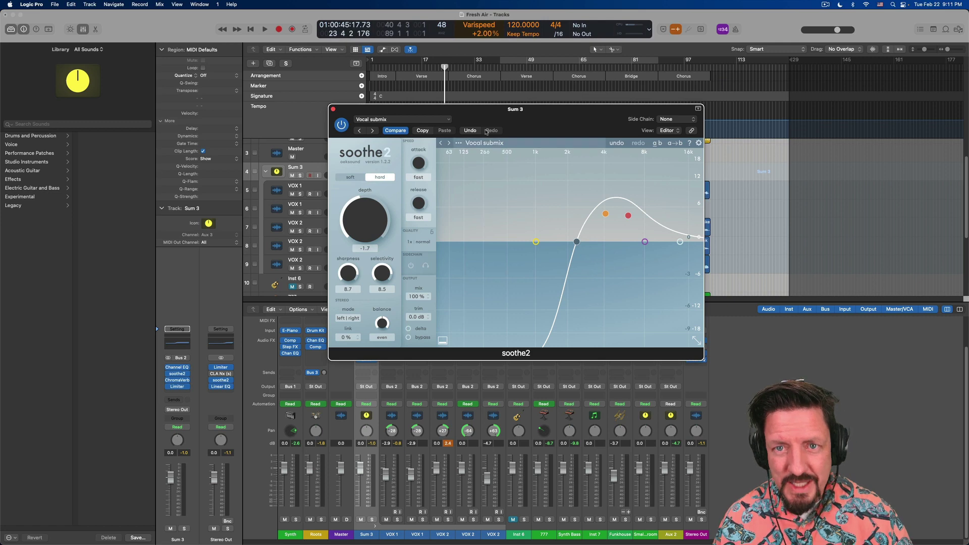
pyautogui.press('space')
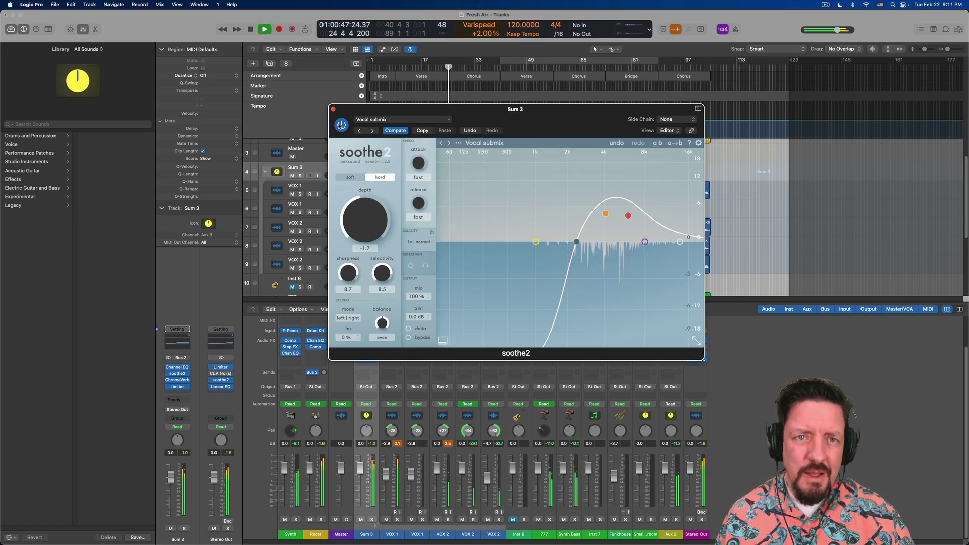
pyautogui.click(341, 125)
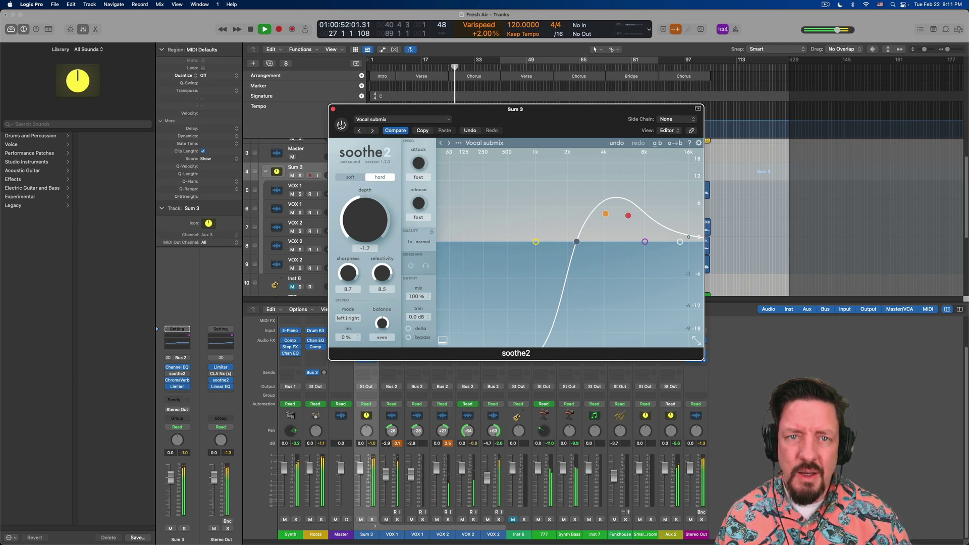
pyautogui.click(341, 125)
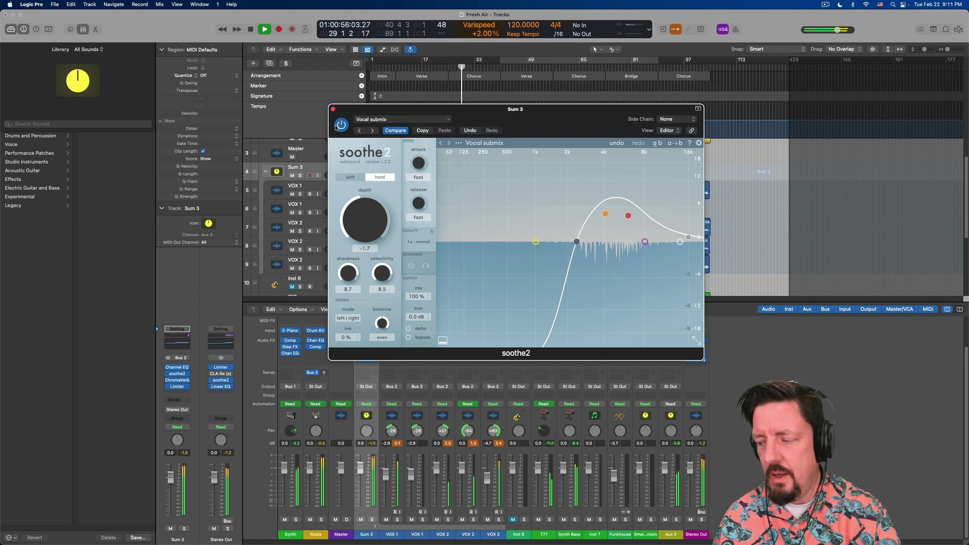
pyautogui.press('space')
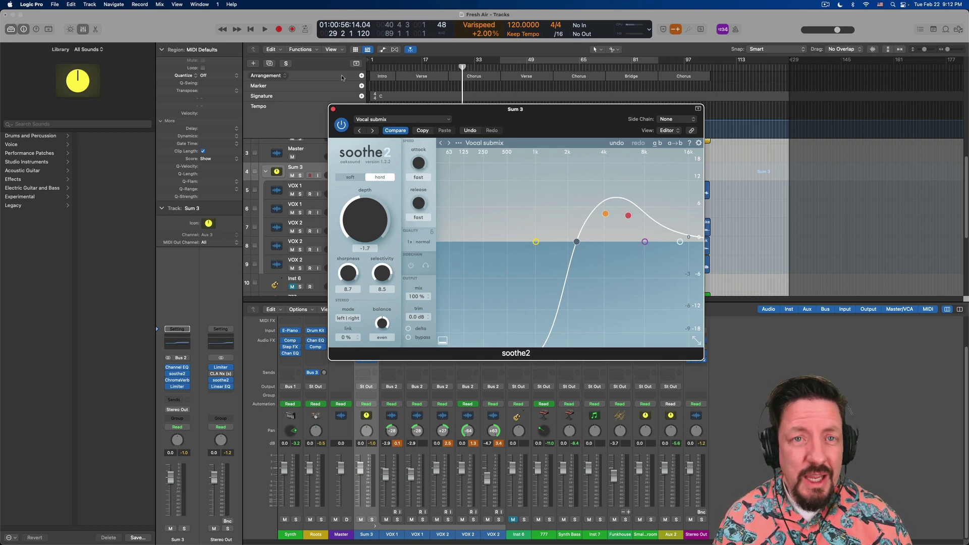
pyautogui.click(332, 108)
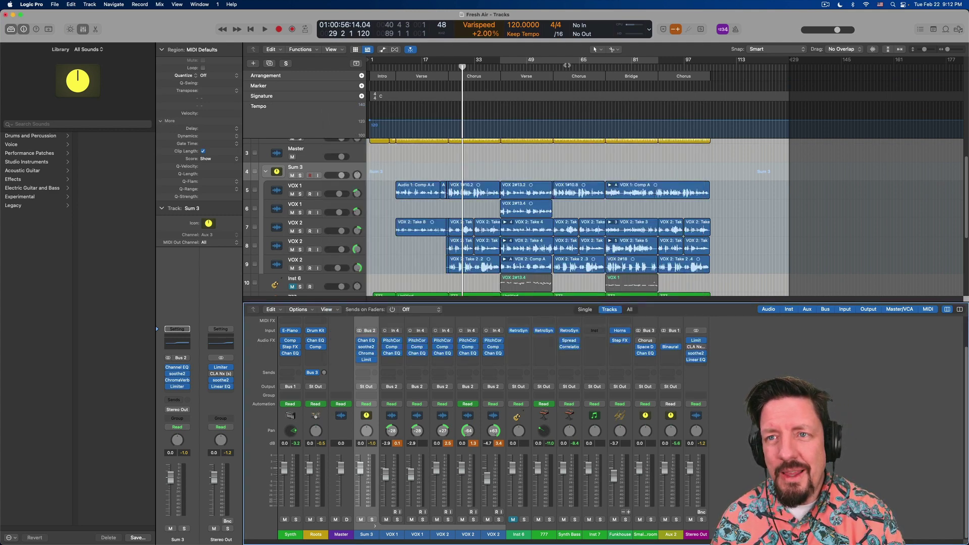
# Step: Move the playhead to about bar 73 and start playback from there
pyautogui.moveTo(568, 66); pyautogui.dragTo(605, 67)
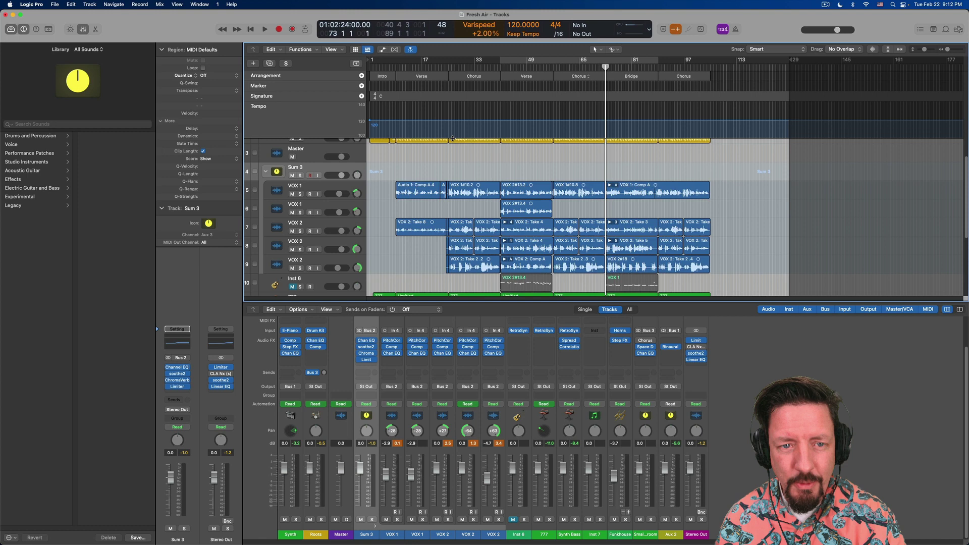
pyautogui.press('space')
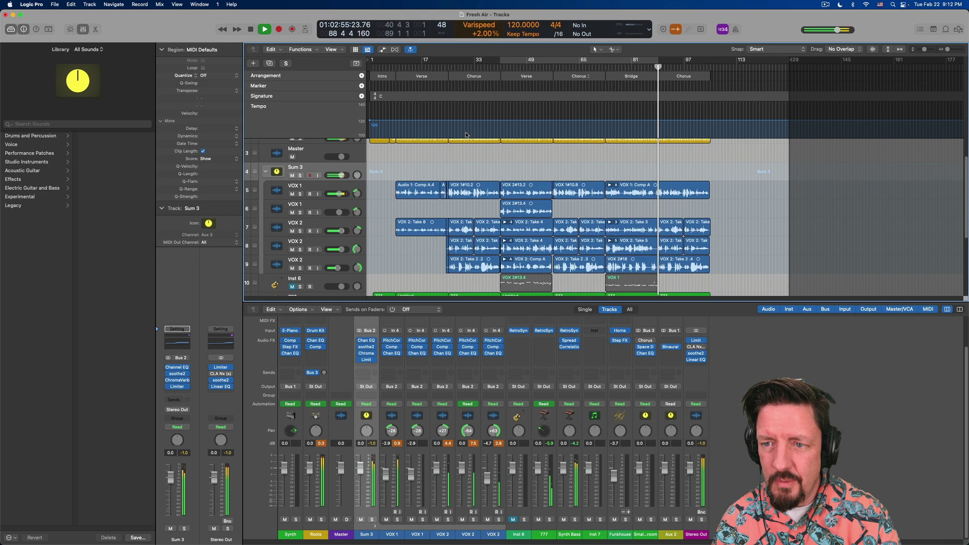
# Step: Stop playback at about bar 89 in the Bridge section
pyautogui.press('space')
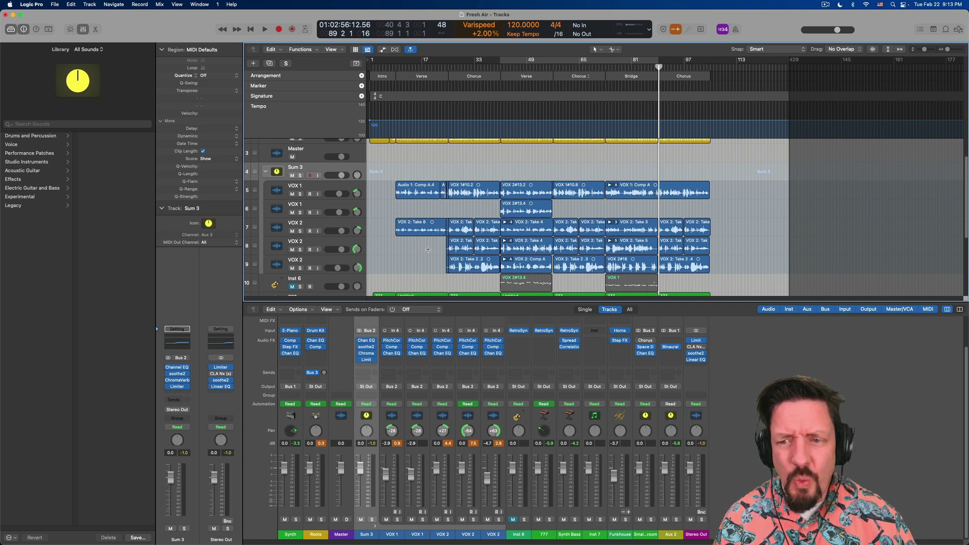
pyautogui.click(689, 366)
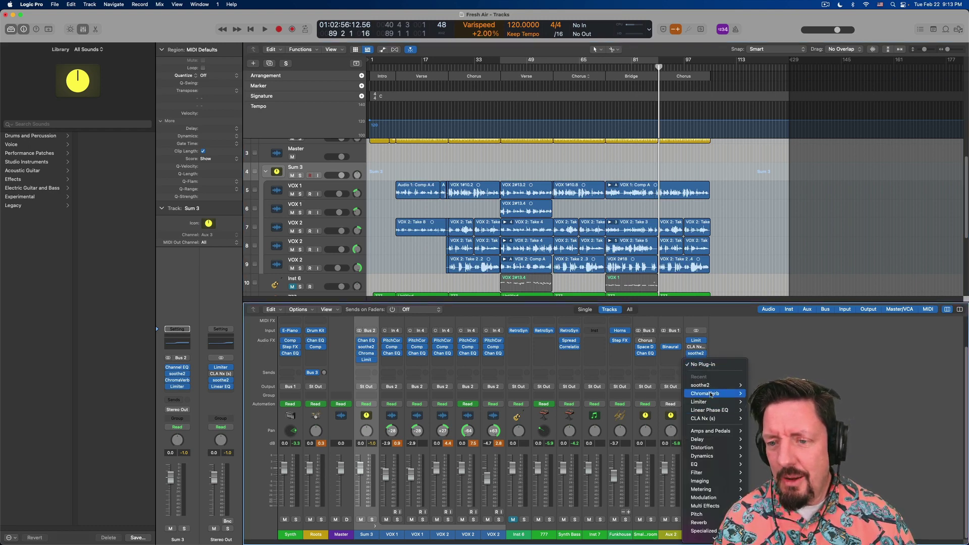
pyautogui.moveTo(704, 536)
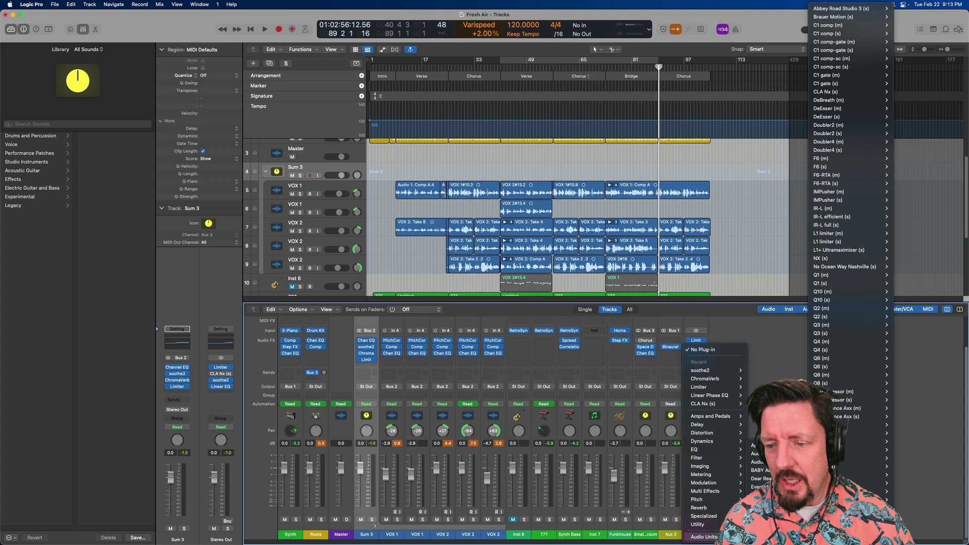
pyautogui.moveTo(759, 478)
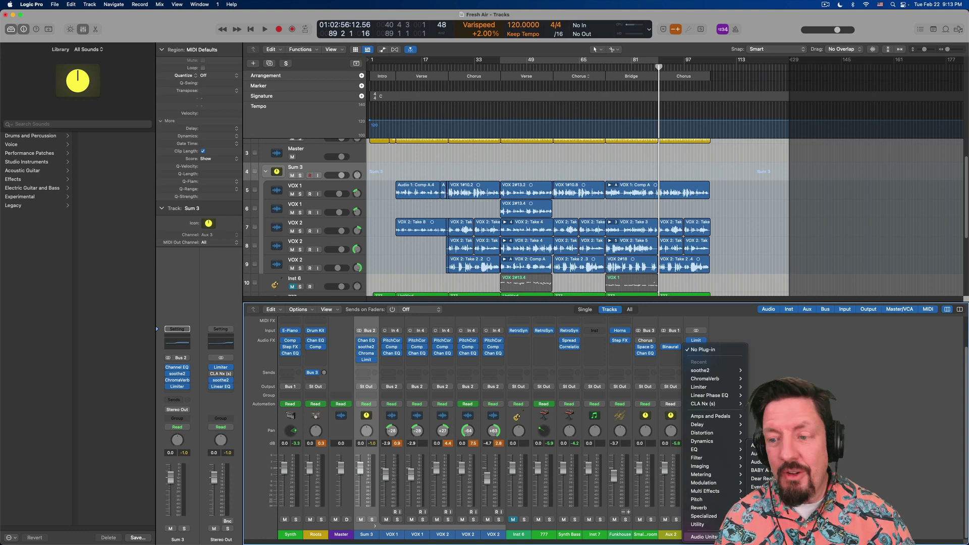
pyautogui.click(760, 391)
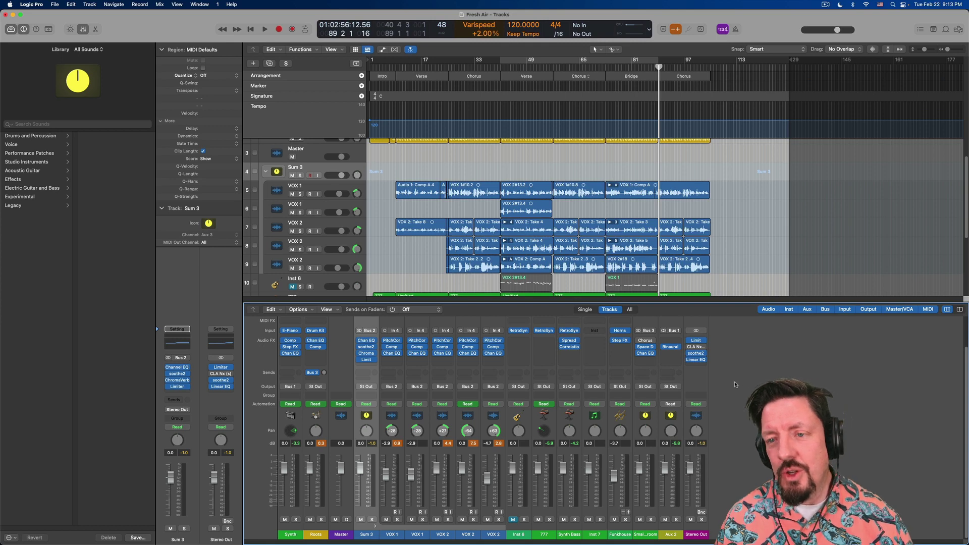
pyautogui.click(693, 367)
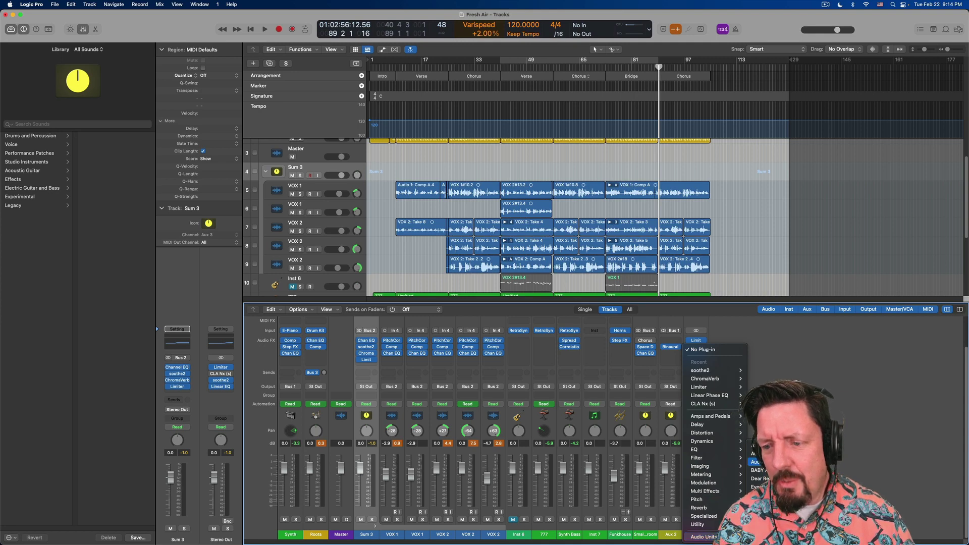
pyautogui.moveTo(760, 470)
pyautogui.moveTo(868, 475)
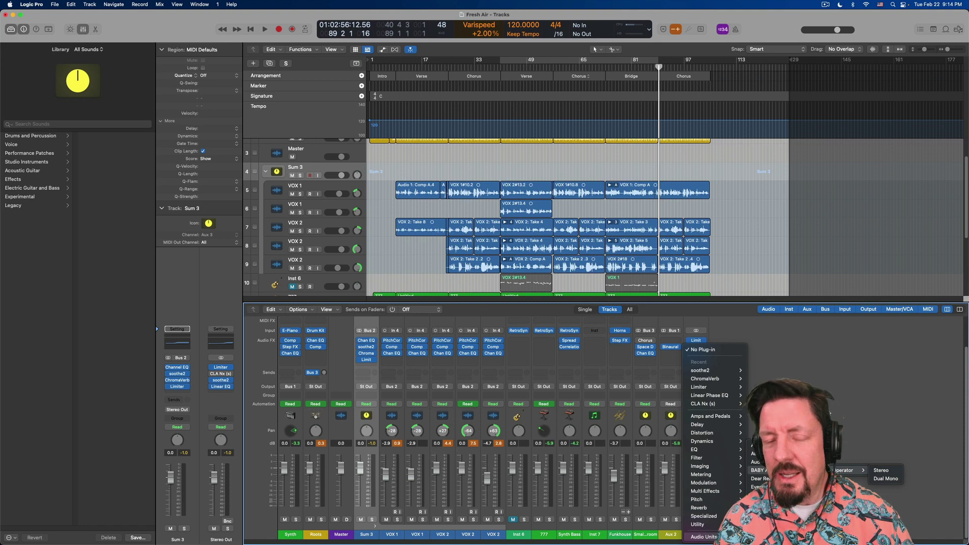
pyautogui.press('Escape')
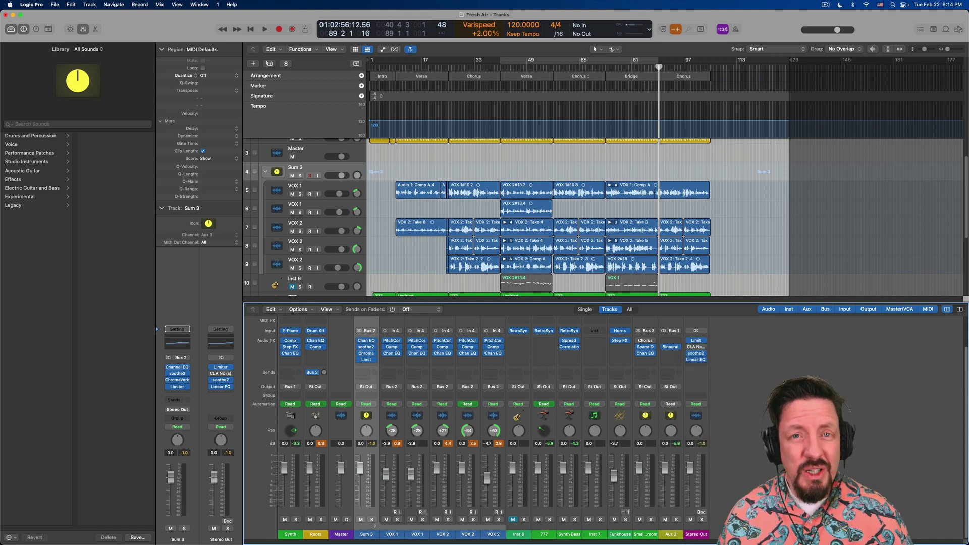